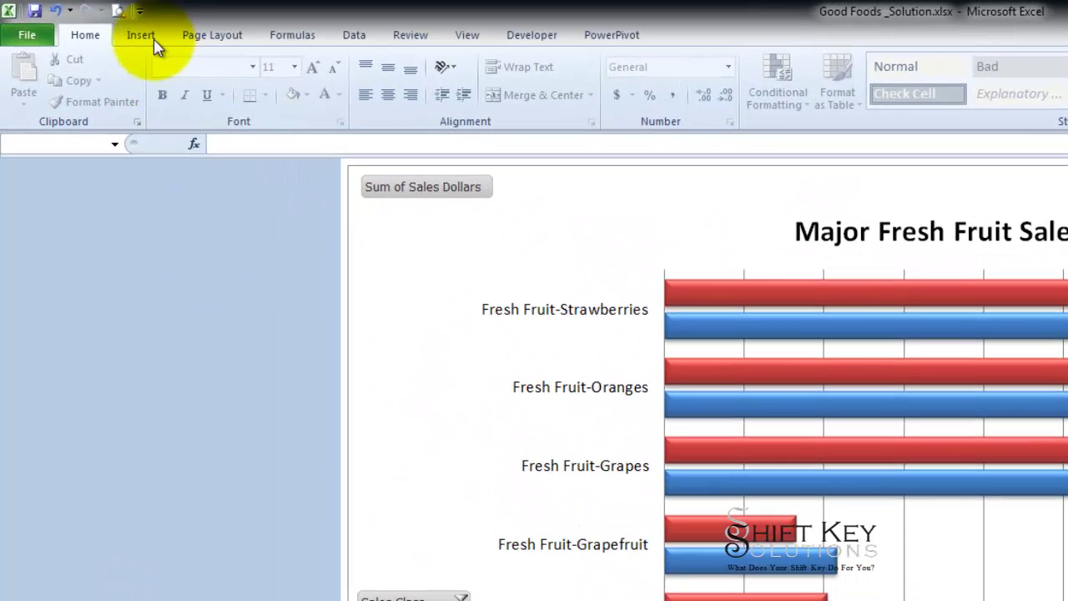
# Step: Add a custom chart header with 'Comparison of Sales for the Second Week in February' right-aligned
pyautogui.click(80, 19)
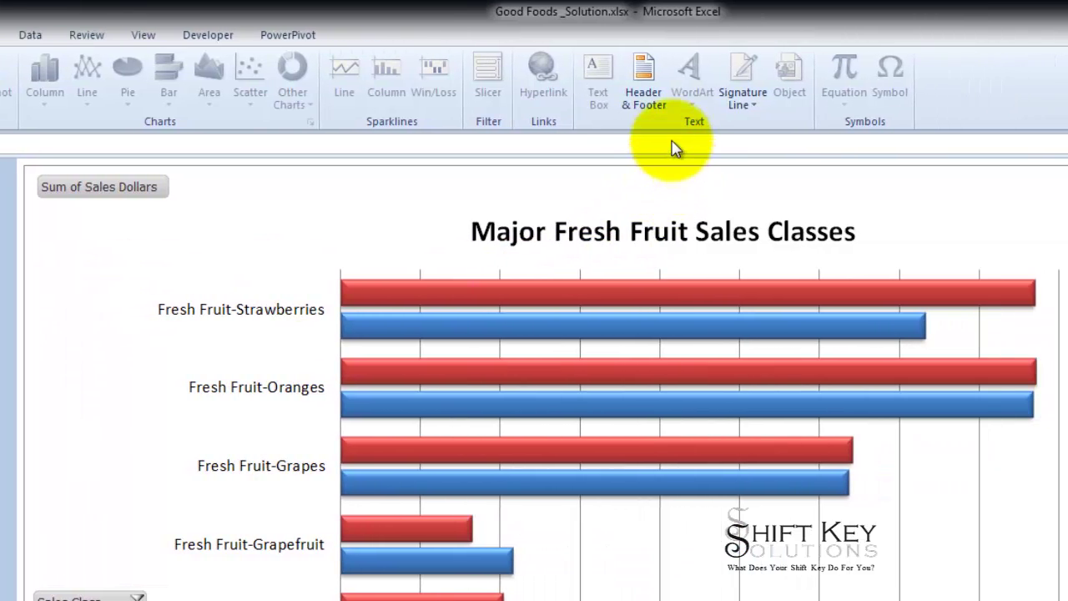
pyautogui.click(643, 73)
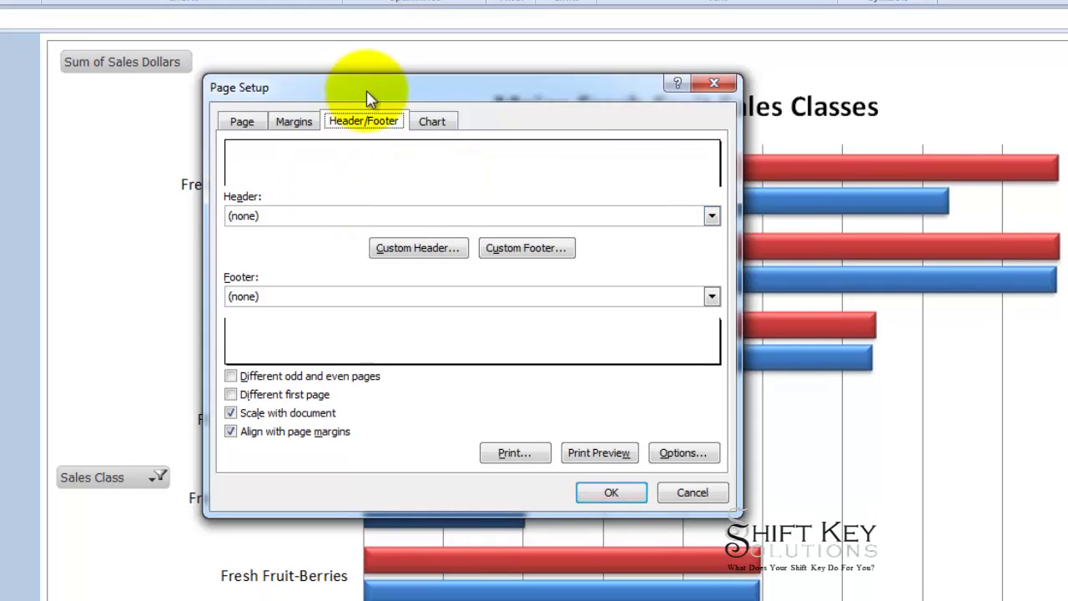
pyautogui.moveTo(368, 97); pyautogui.dragTo(422, 76)
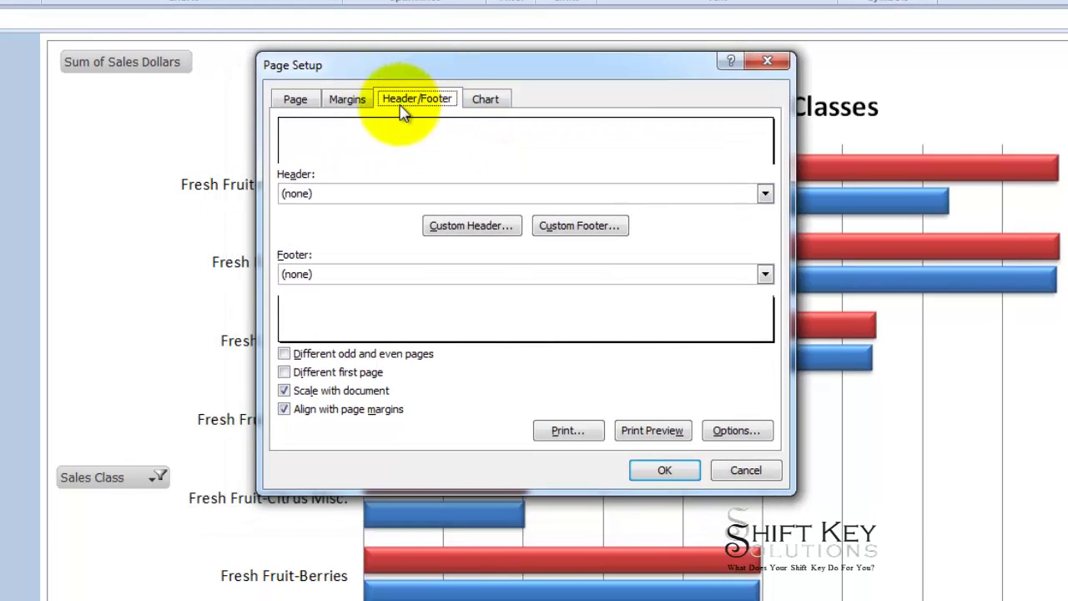
pyautogui.click(471, 226)
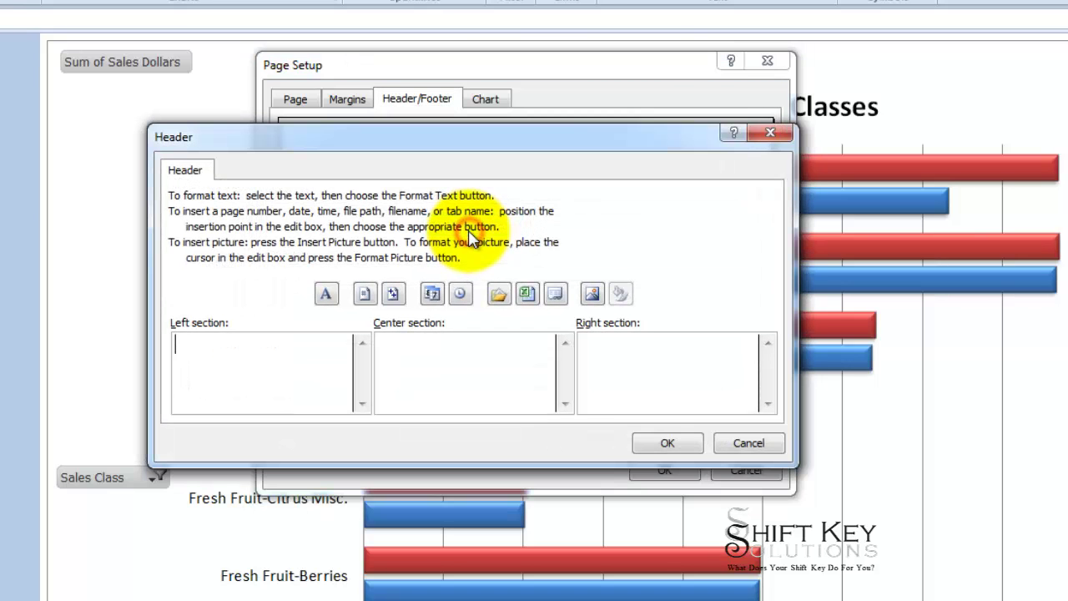
pyautogui.click(671, 378)
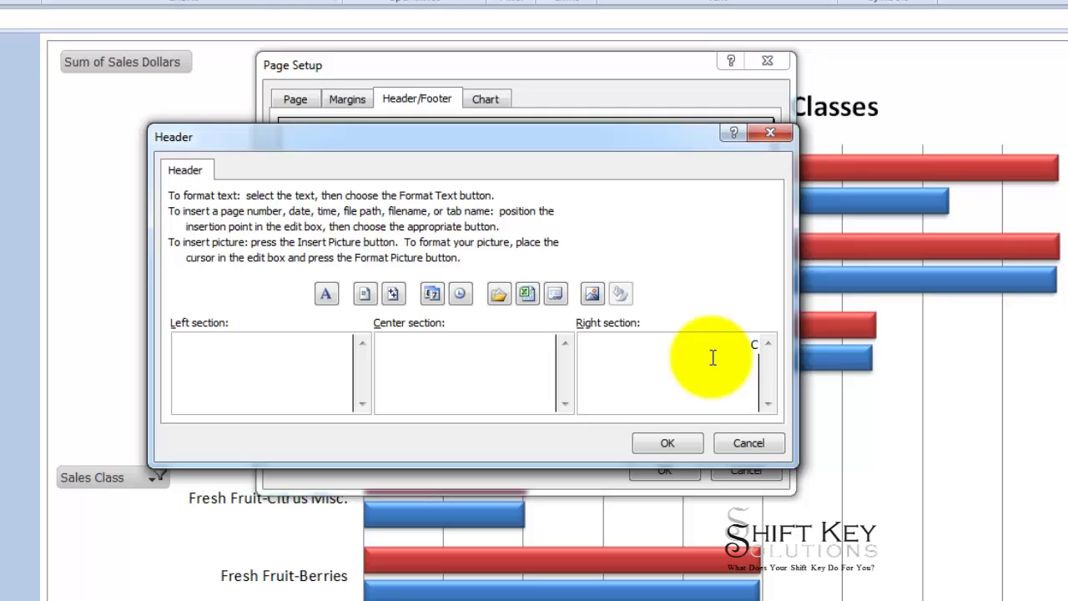
pyautogui.write('parison of Sales for the Second Week in February')
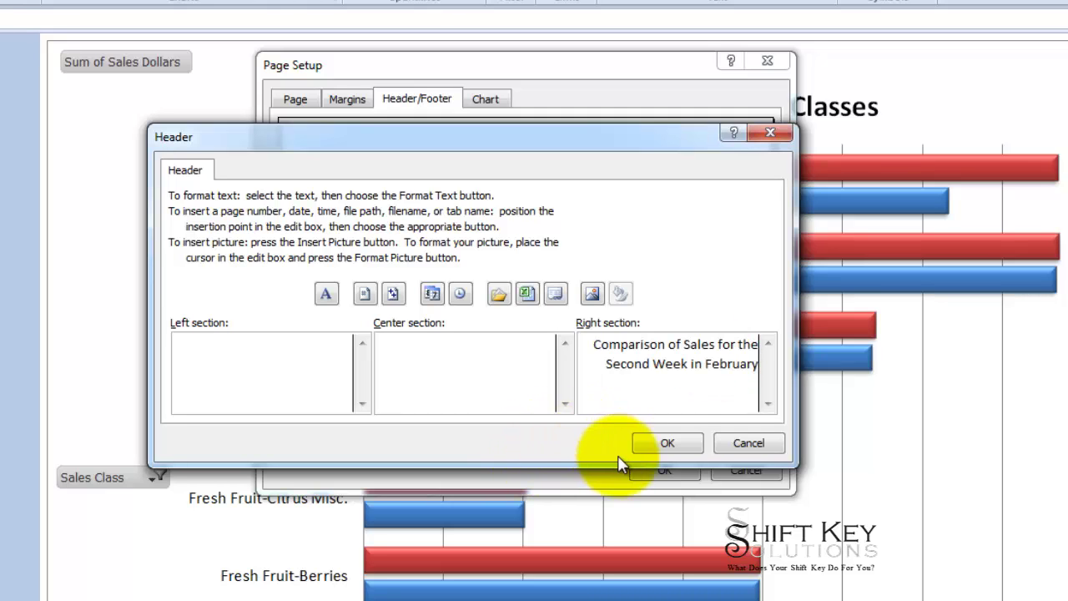
pyautogui.click(668, 443)
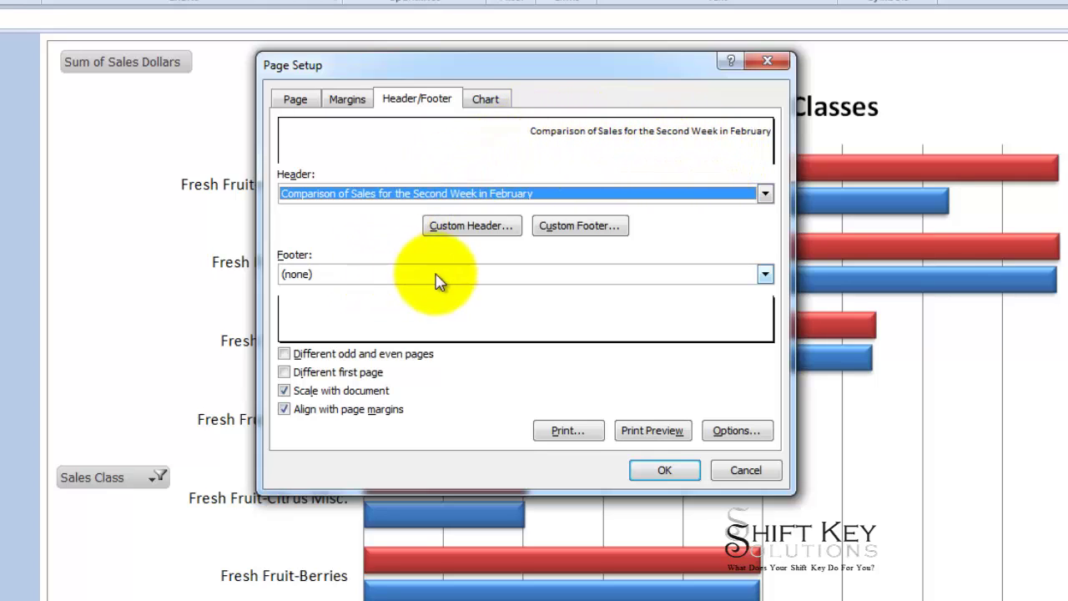
# Step: In a custom footer, insert the File Name code on the left and the Sheet Name code on the right
pyautogui.click(582, 229)
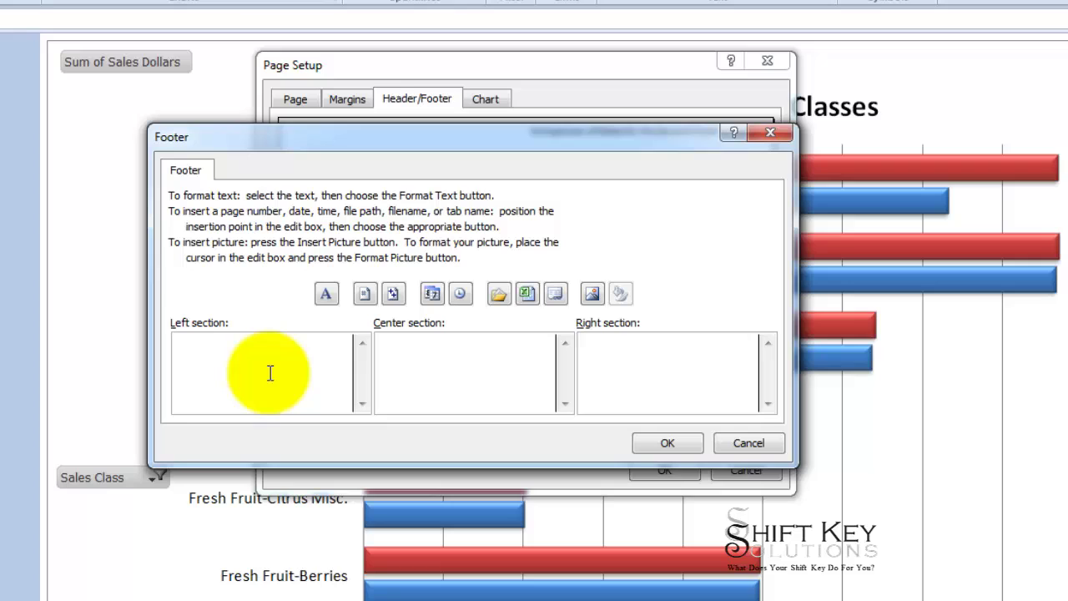
pyautogui.click(278, 368)
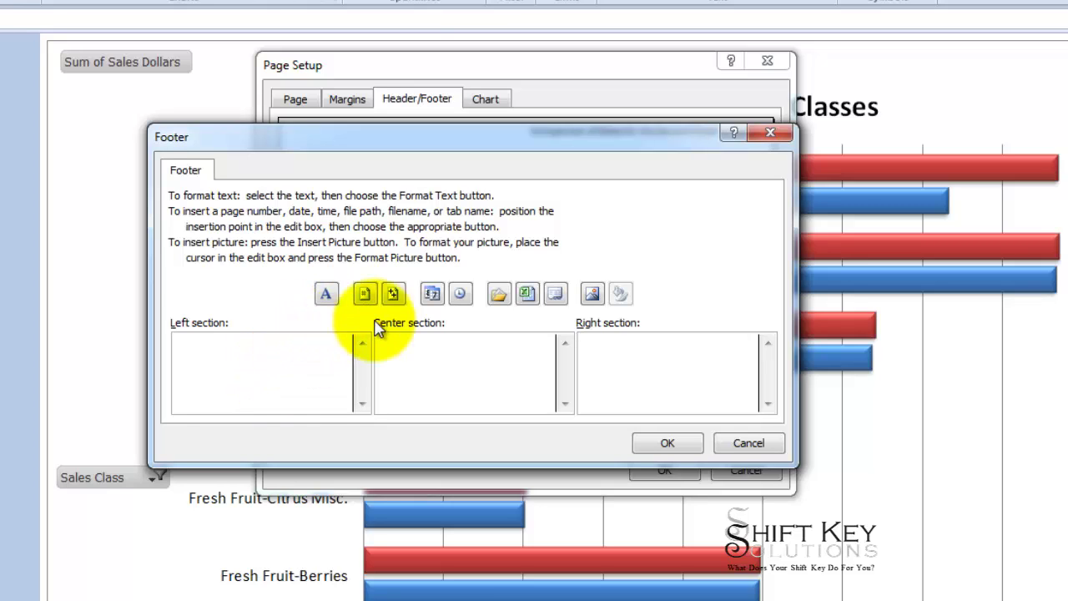
pyautogui.click(529, 303)
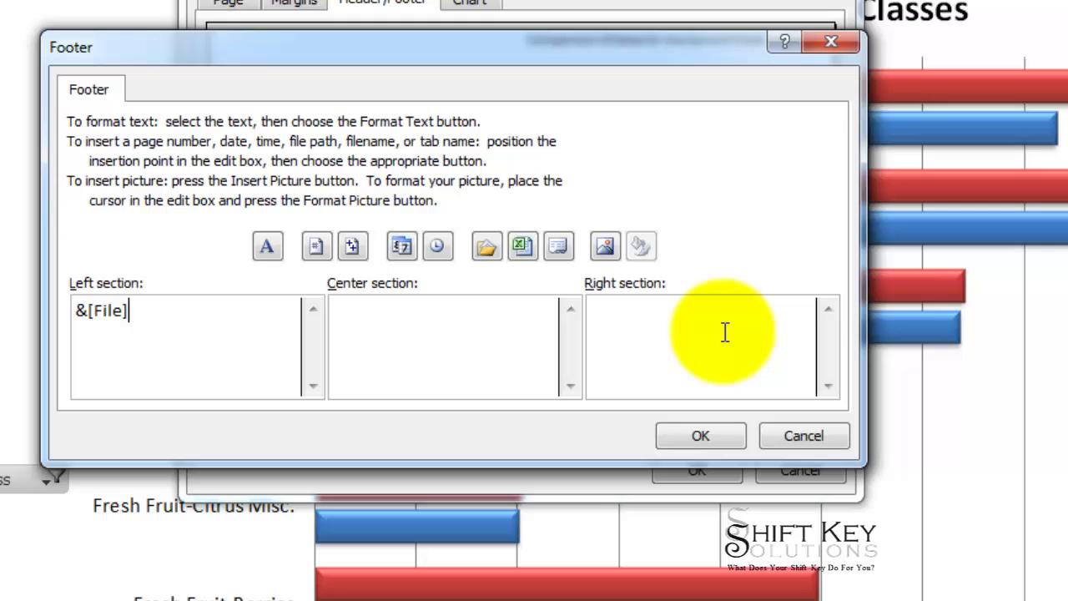
pyautogui.click(694, 354)
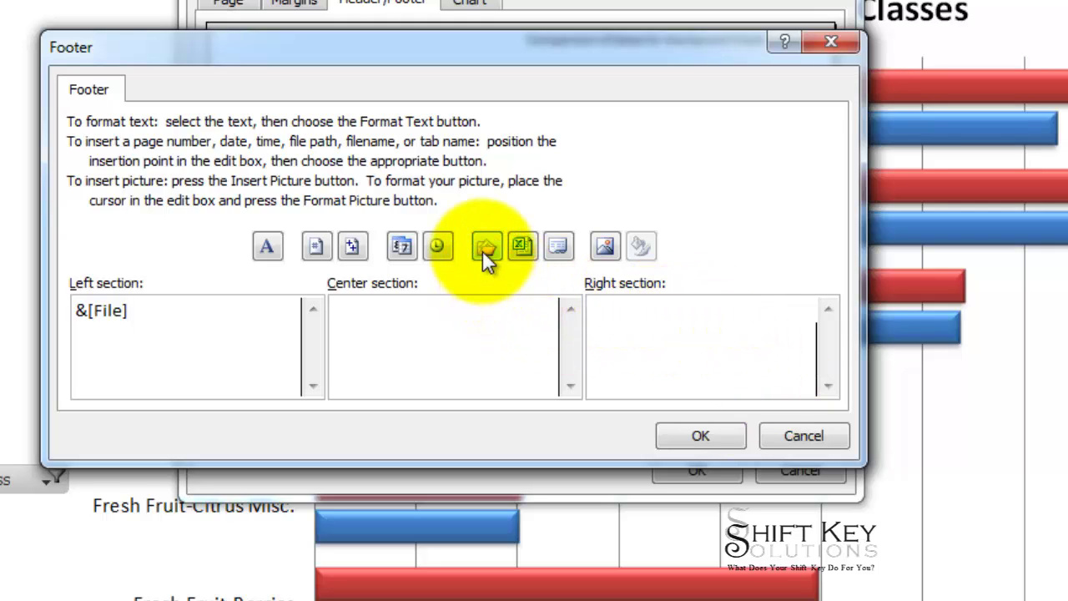
pyautogui.click(558, 248)
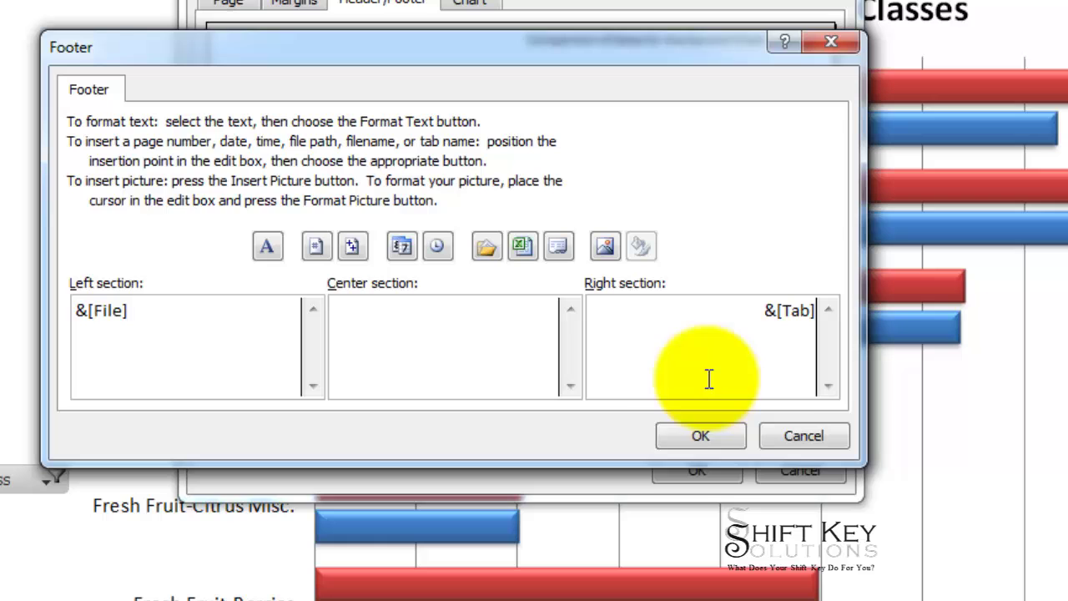
# Step: Confirm the footer and check 'Good Foods _Solution.xlsx' and 'Fruit Chart' in print preview
pyautogui.click(702, 436)
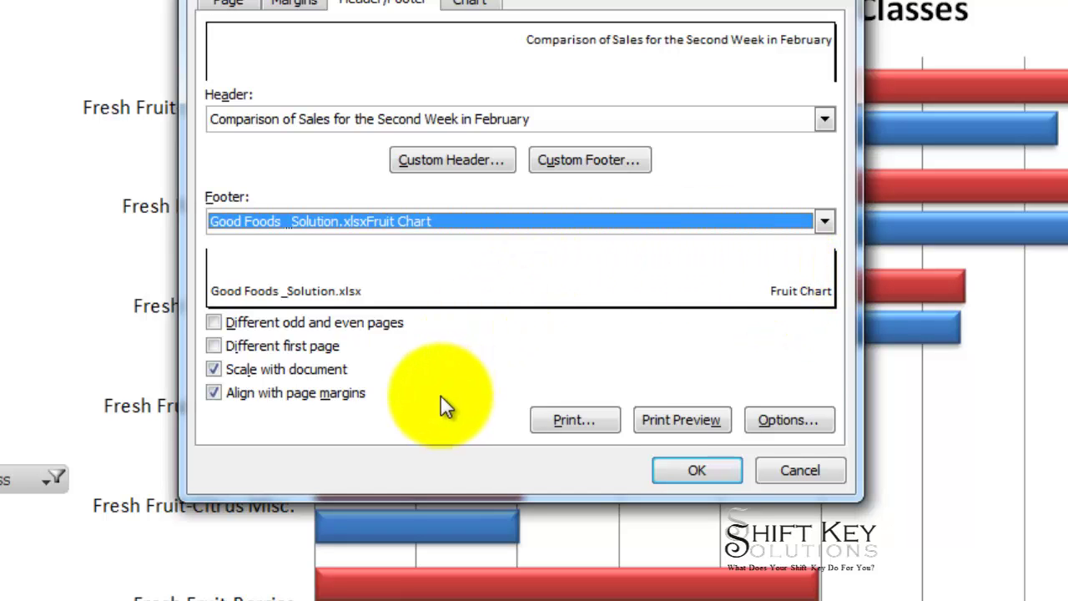
pyautogui.click(695, 423)
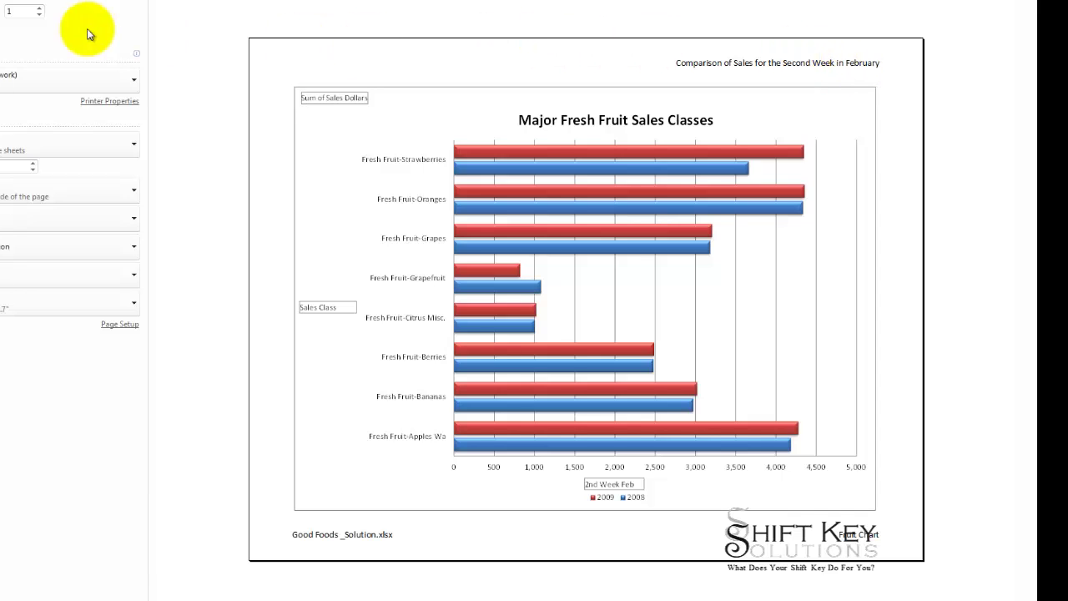
# Step: Leave the preview and display the Consolidated Data sheet, keeping it grouped with % Change 2009
pyautogui.press('Escape')
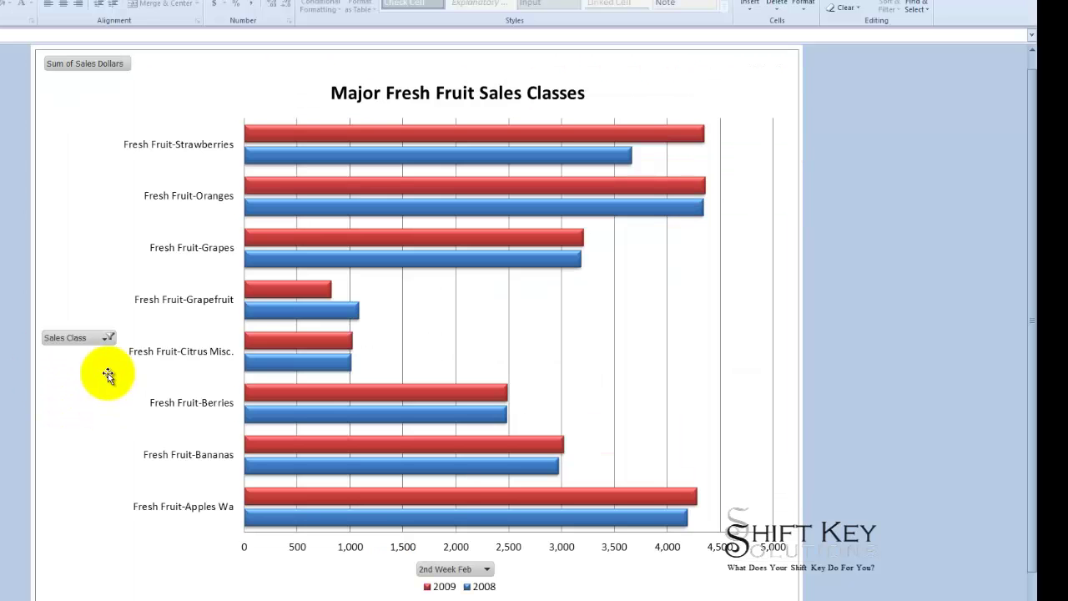
pyautogui.hotkey('ctrl', 'pagedown')
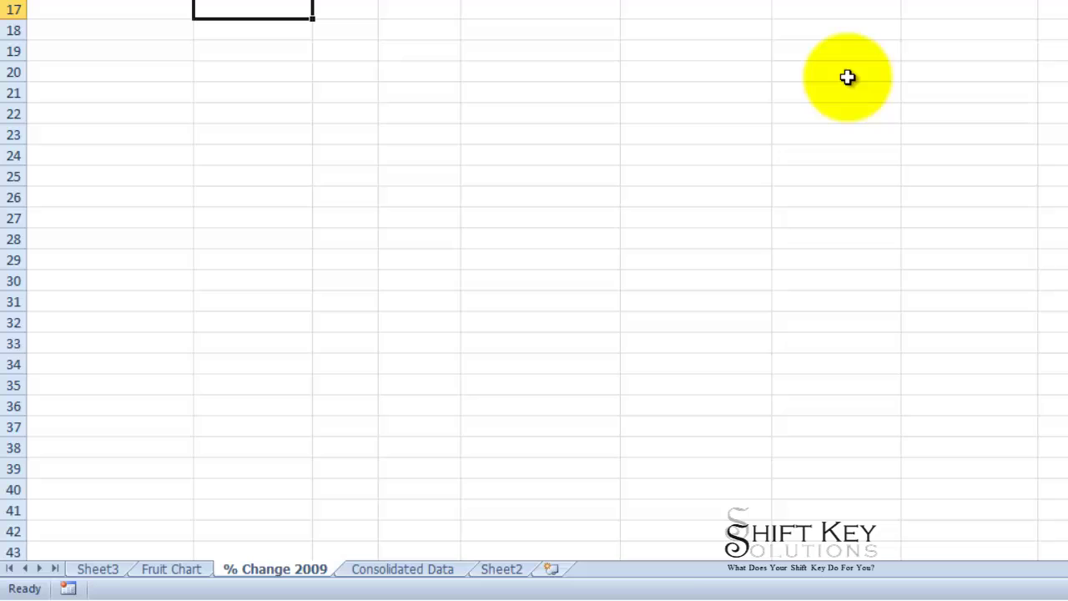
pyautogui.click(389, 576)
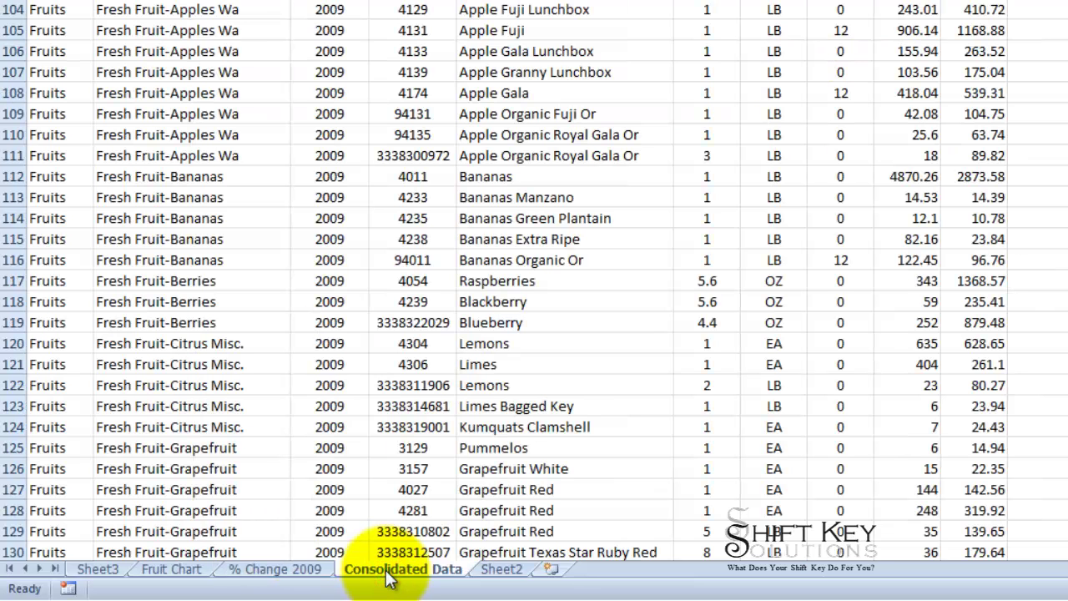
pyautogui.click(498, 569)
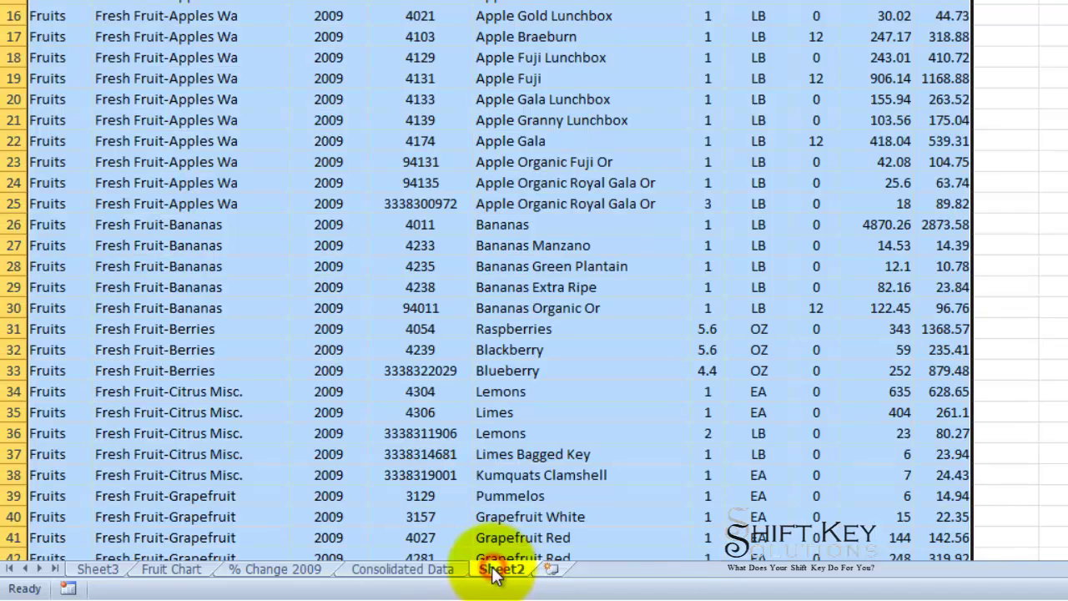
pyautogui.click(283, 571)
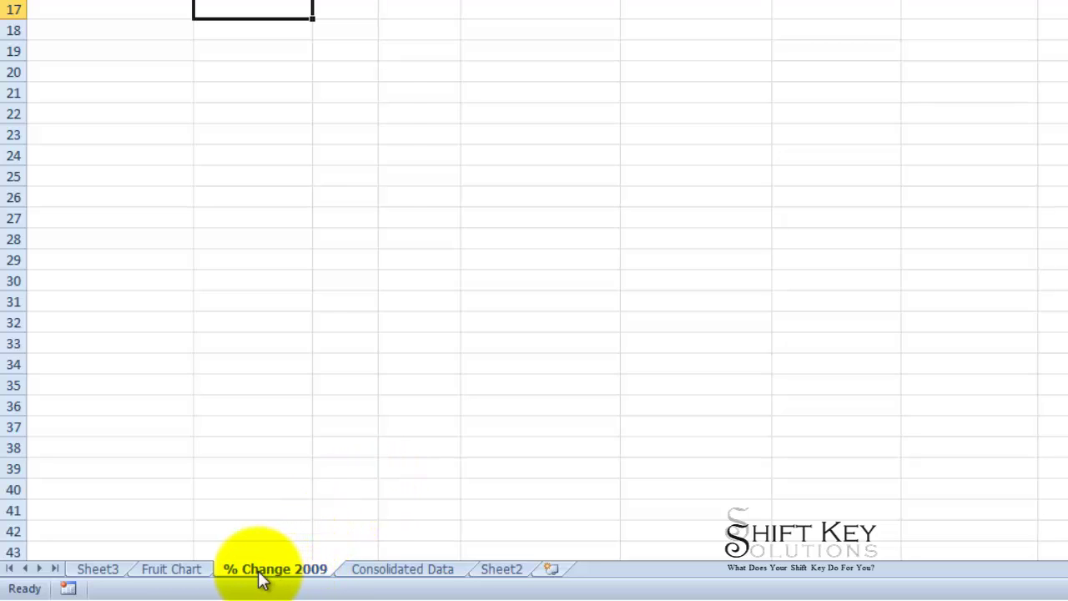
pyautogui.click(404, 580)
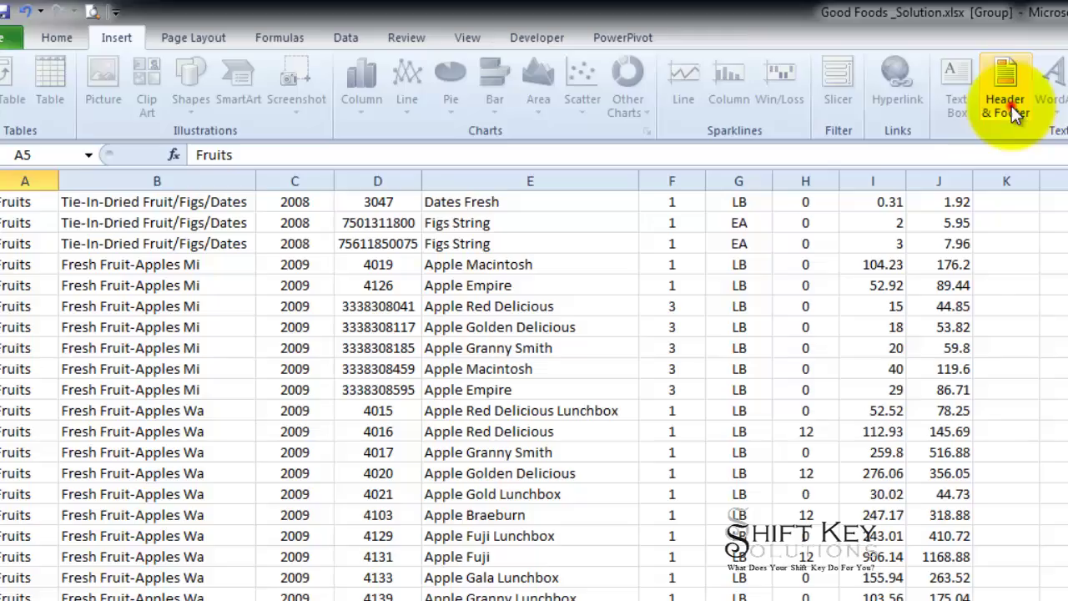
# Step: Give the grouped sheets a footer with File Name at left and Sheet Name (&[Tab]) at right
pyautogui.click(1006, 100)
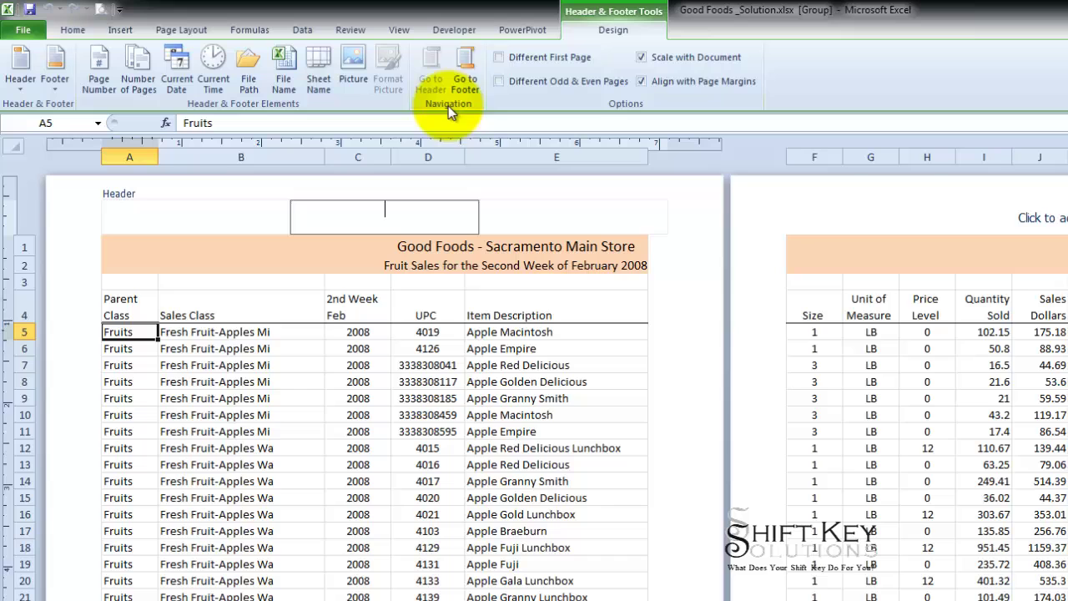
pyautogui.click(465, 77)
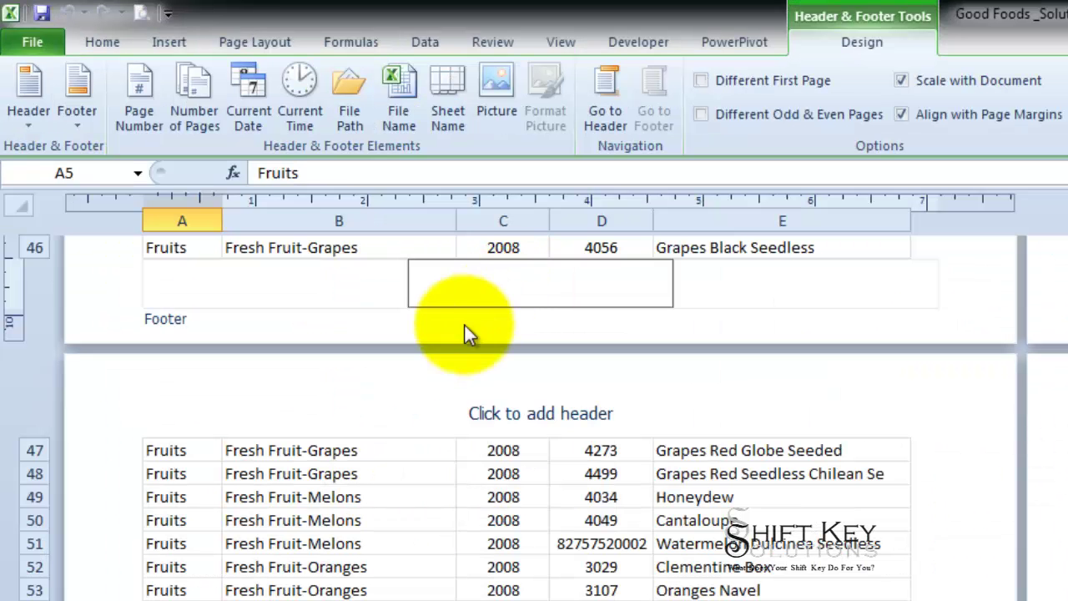
pyautogui.click(231, 204)
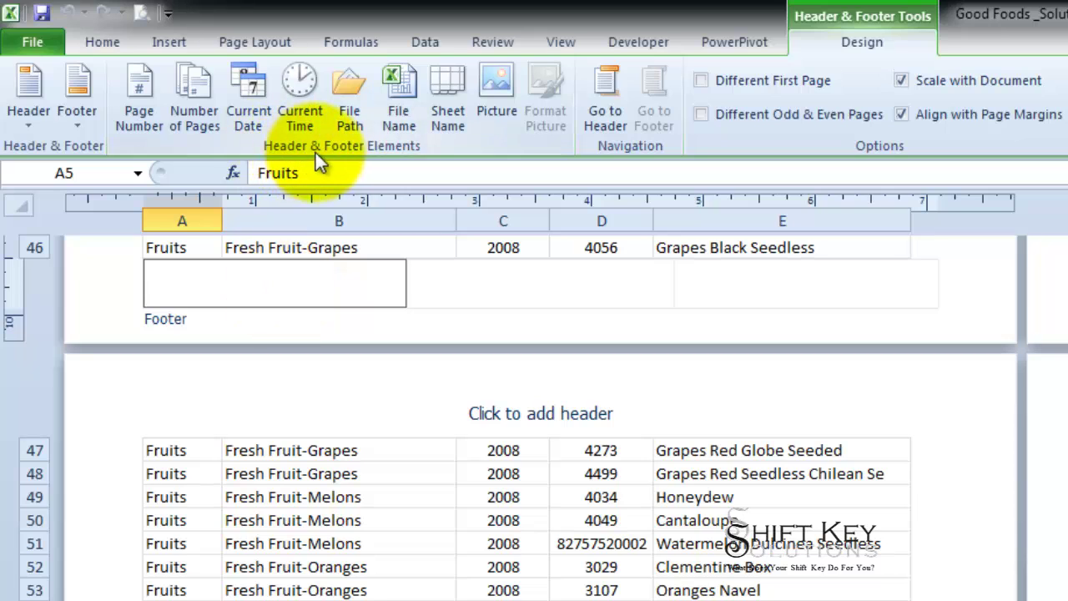
pyautogui.click(411, 85)
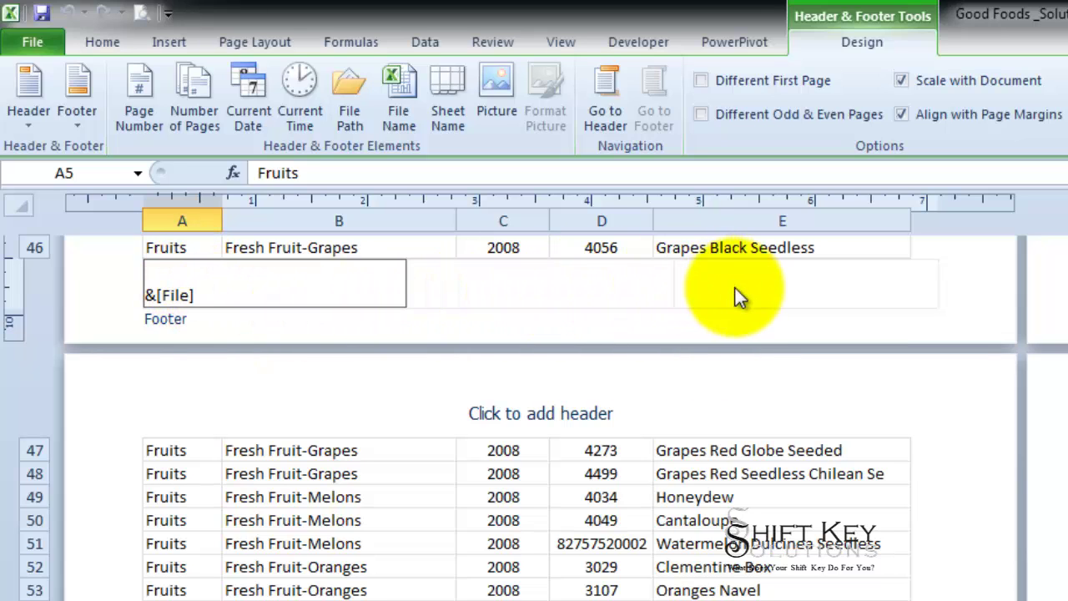
pyautogui.click(756, 293)
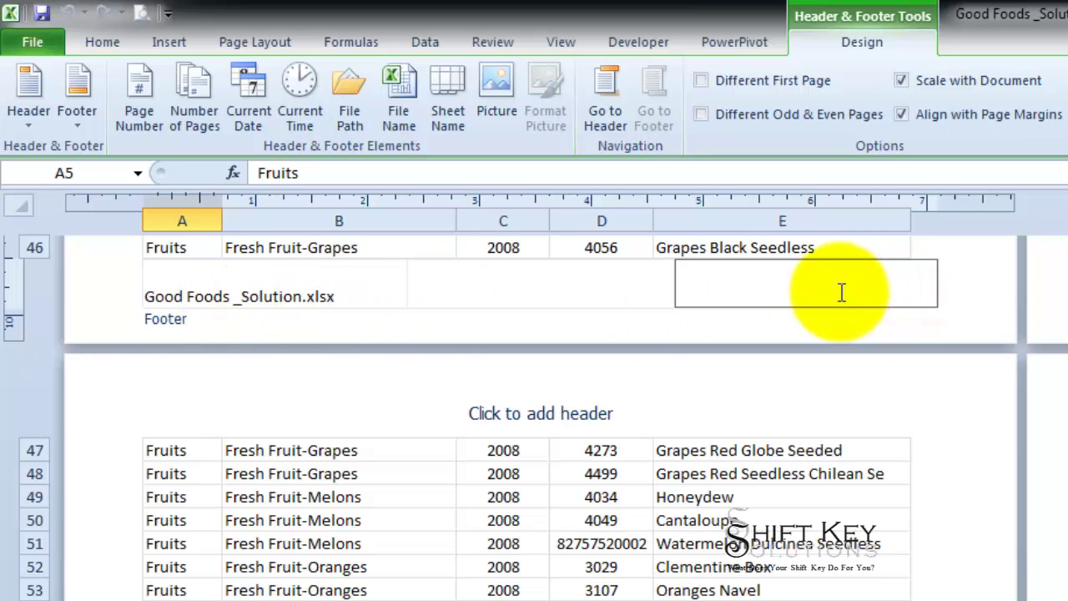
pyautogui.click(447, 87)
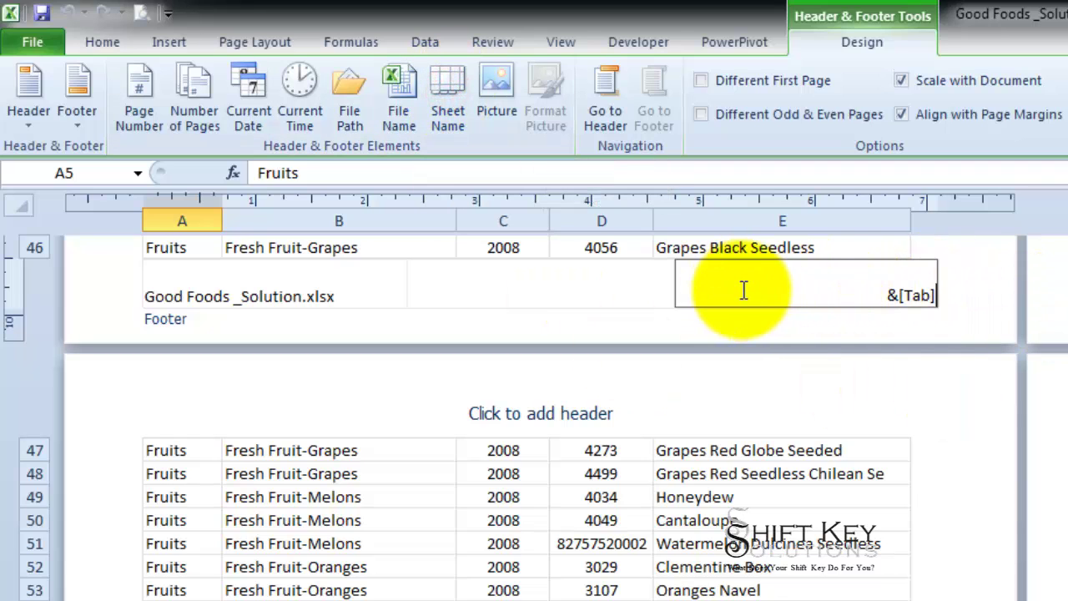
pyautogui.click(710, 249)
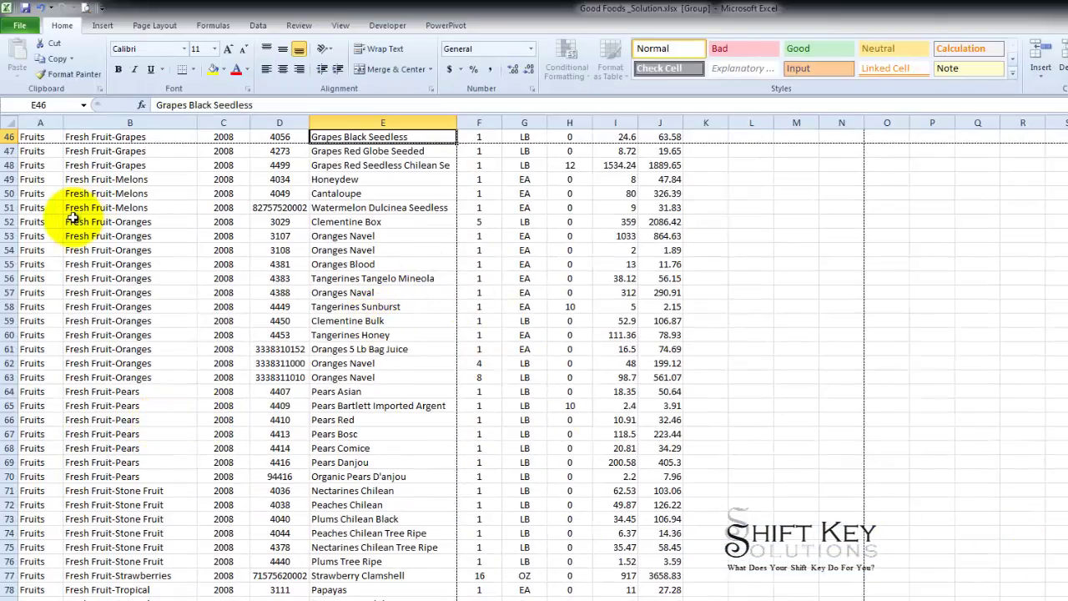
# Step: Select cell A3 and page through the print preview to check each sheet's footer
pyautogui.hotkey('ctrl', 'Home')
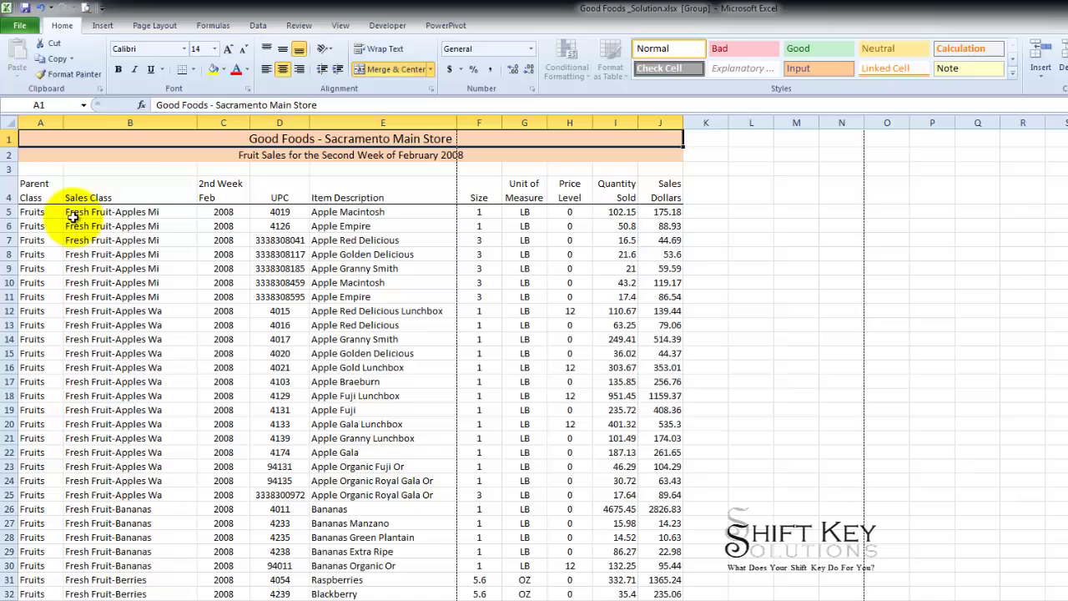
pyautogui.click(40, 167)
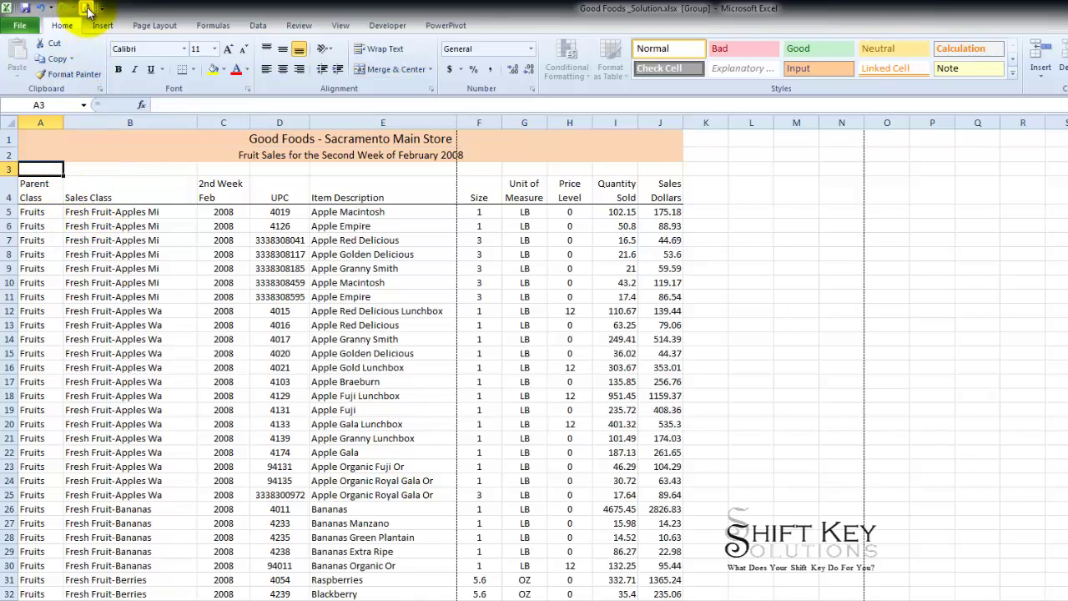
pyautogui.click(19, 25)
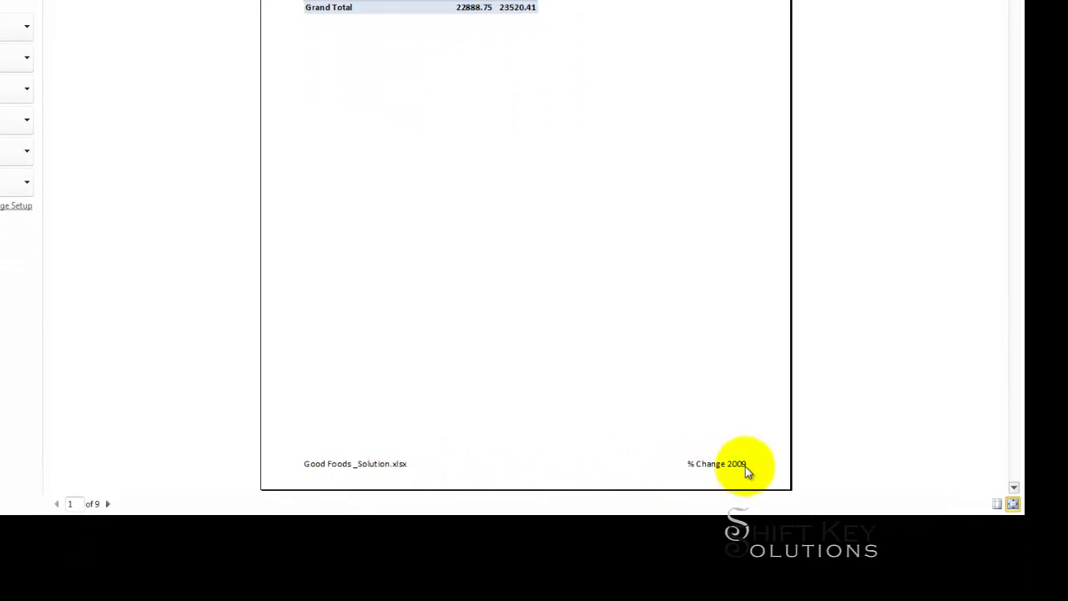
pyautogui.click(108, 503)
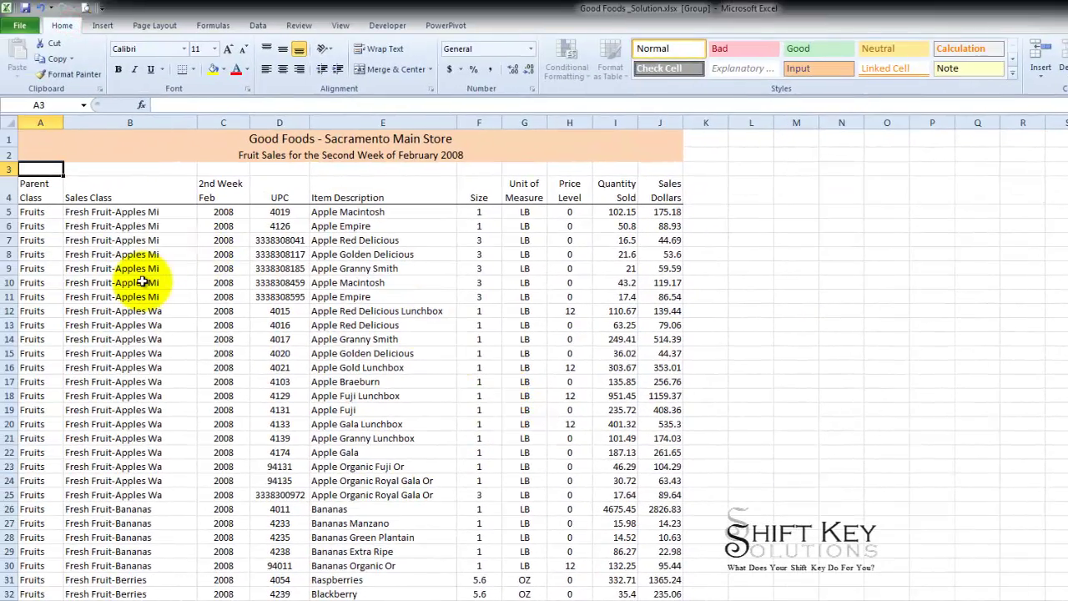
# Step: In Page Setup's Margins tab, center the pivot table page horizontally and apply it
pyautogui.click(86, 8)
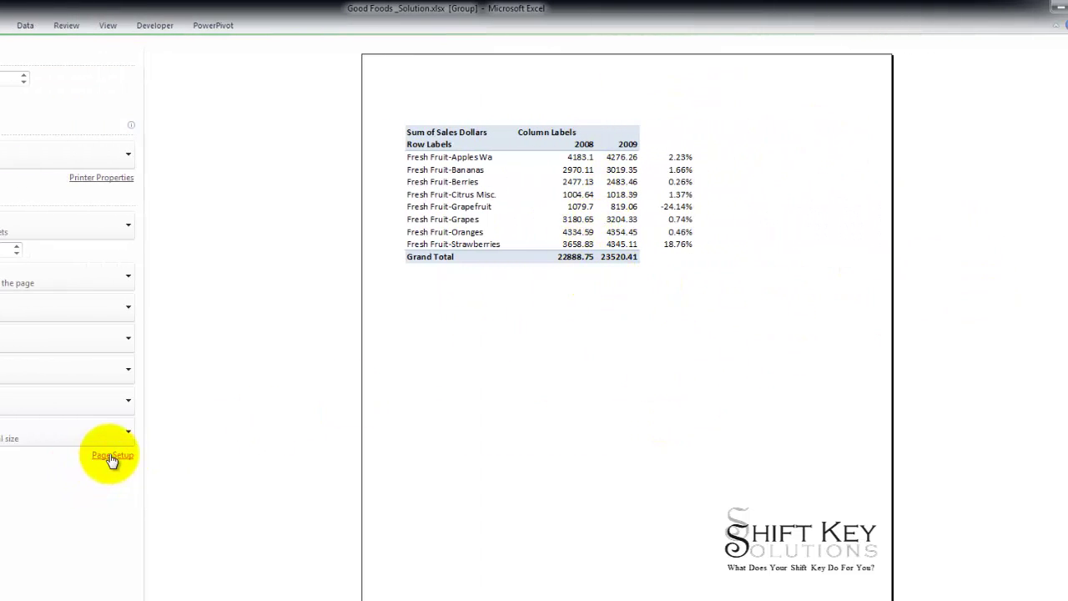
pyautogui.click(107, 454)
pyautogui.click(151, 120)
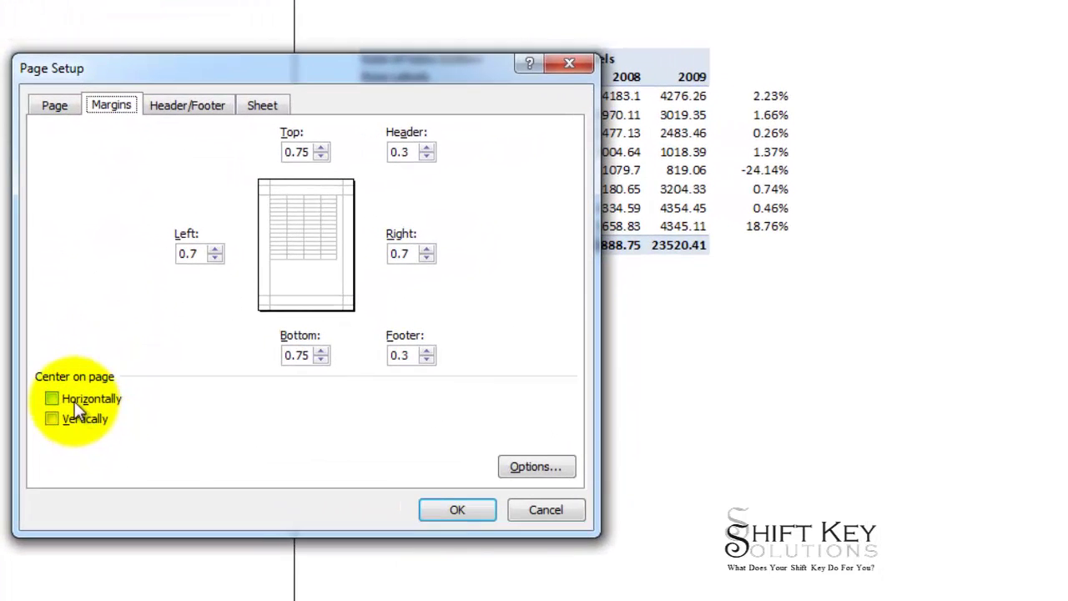
pyautogui.click(74, 401)
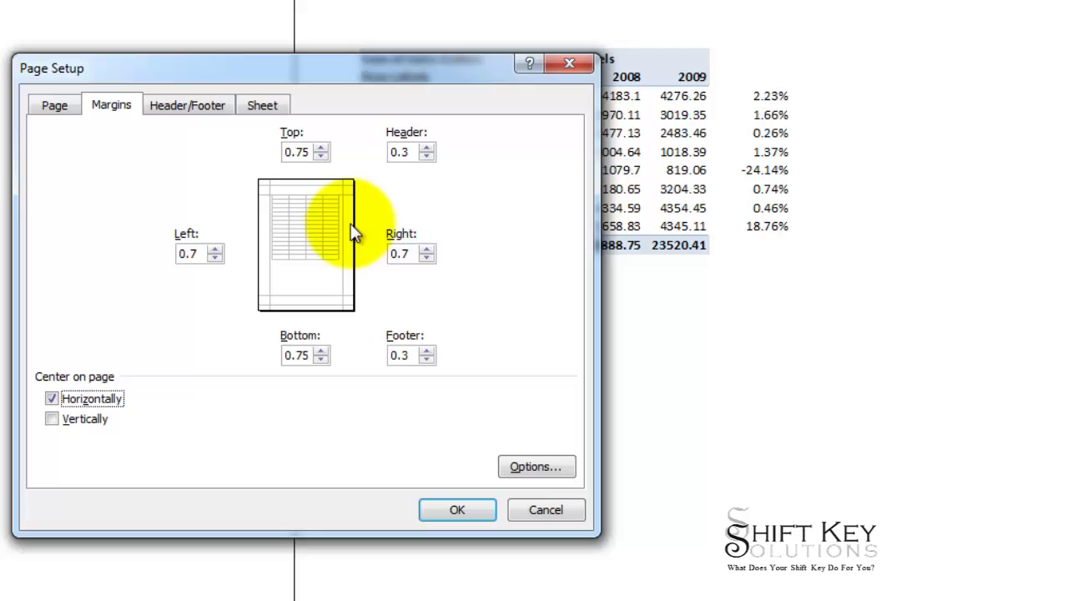
pyautogui.click(455, 512)
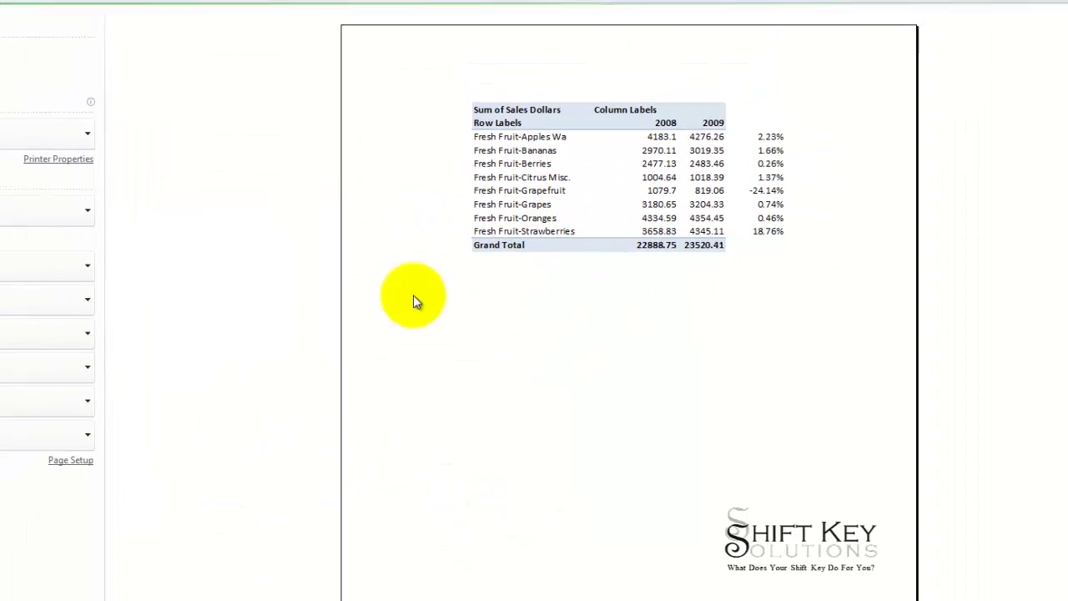
pyautogui.click(67, 28)
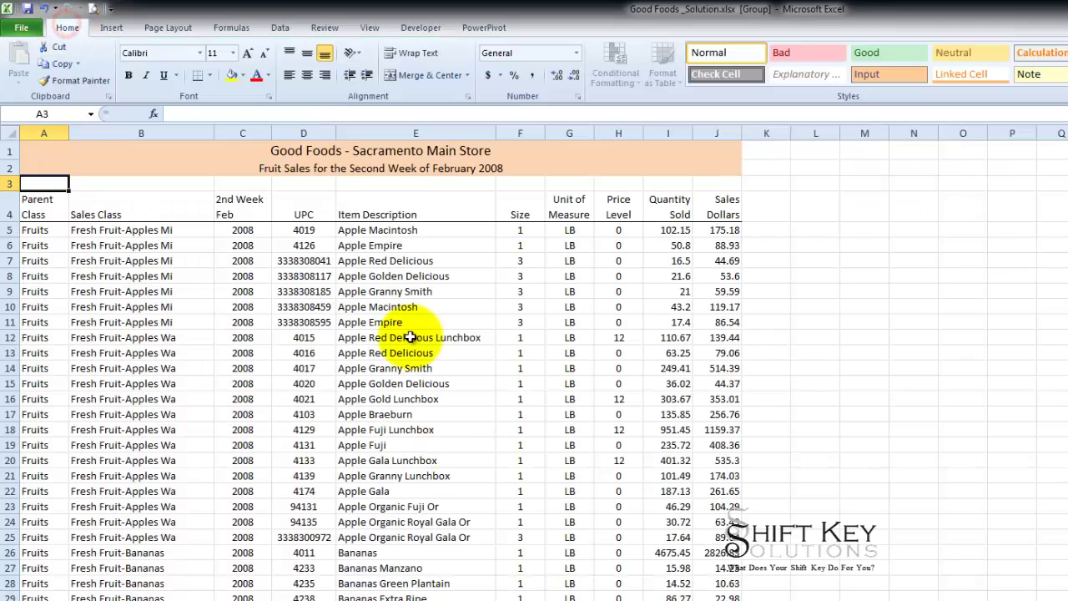